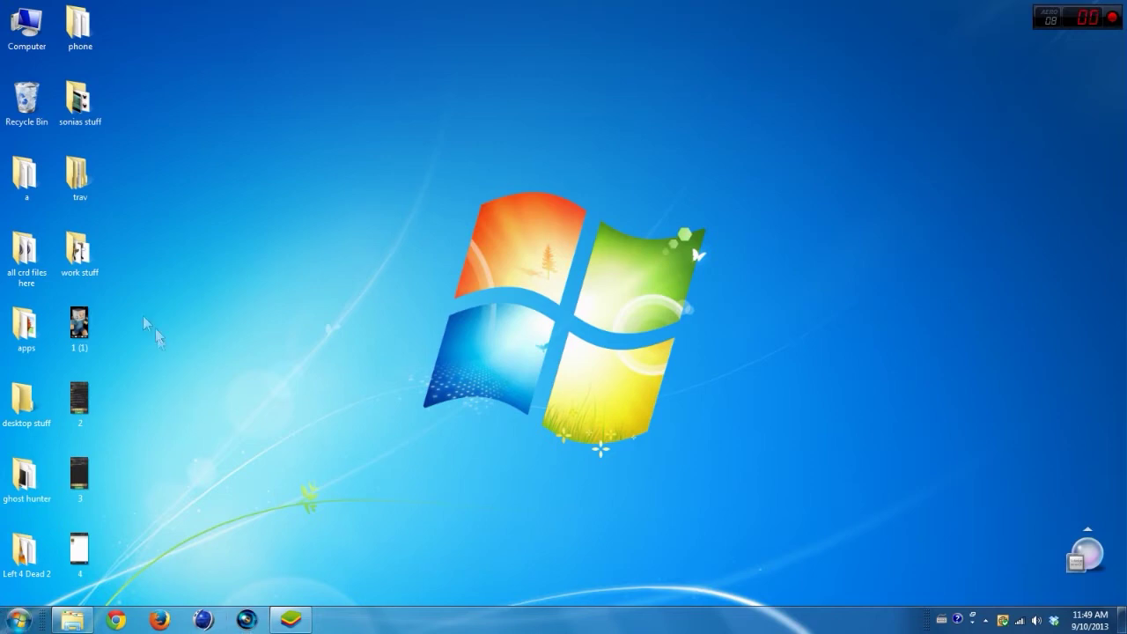
Step: View the App Backup, archived backup and backup folder screenshots, then close the photo viewer
double_click(88, 321)
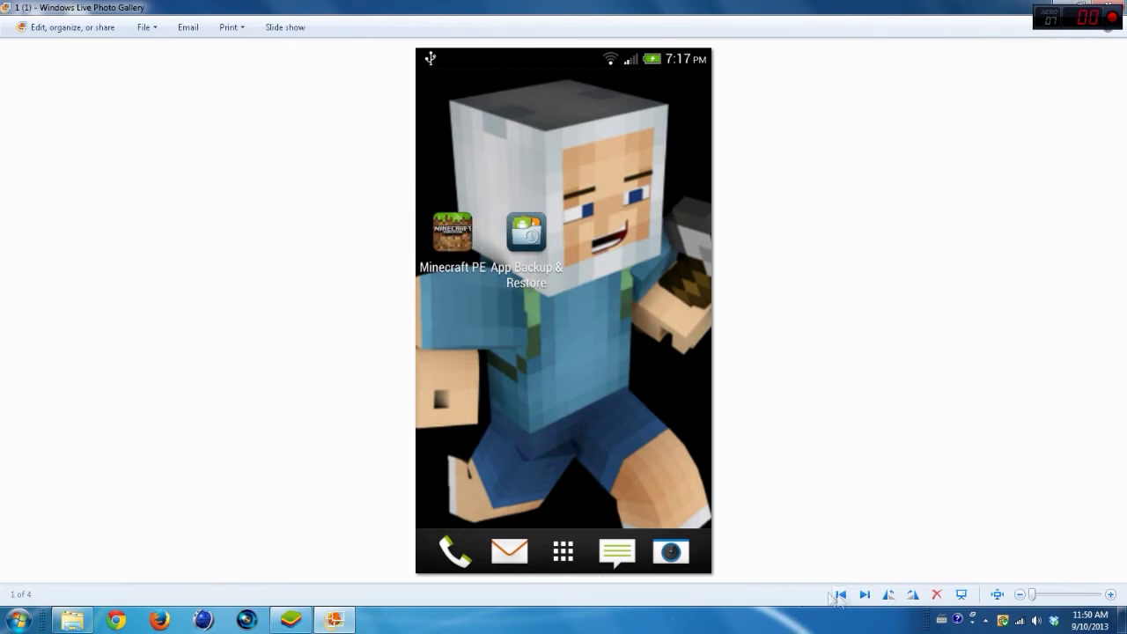
left_click(865, 594)
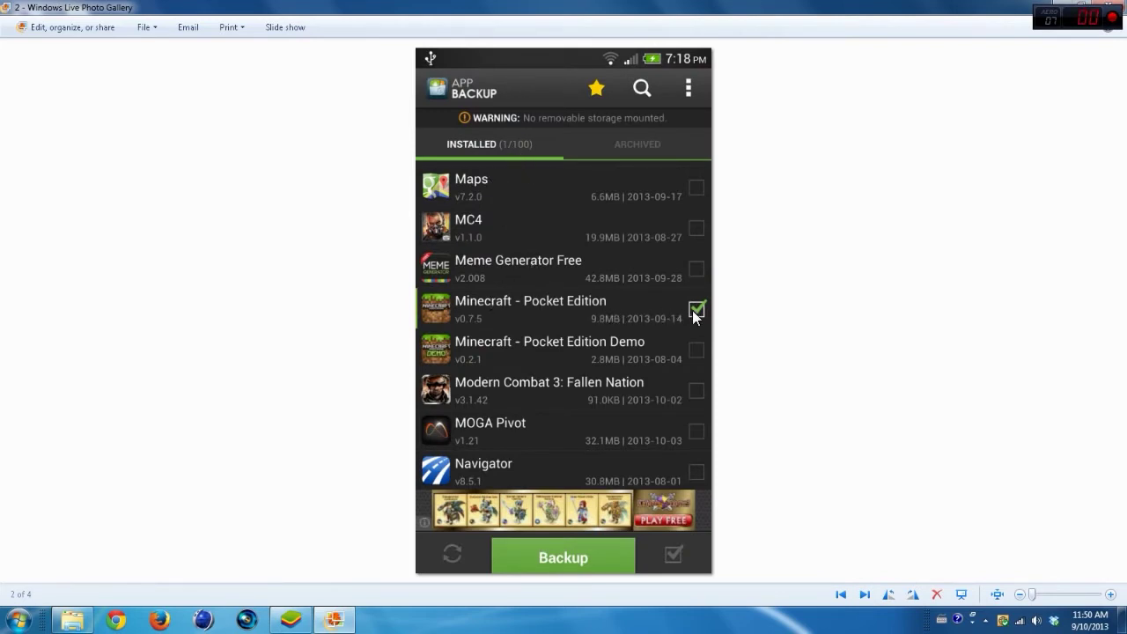
left_click(863, 595)
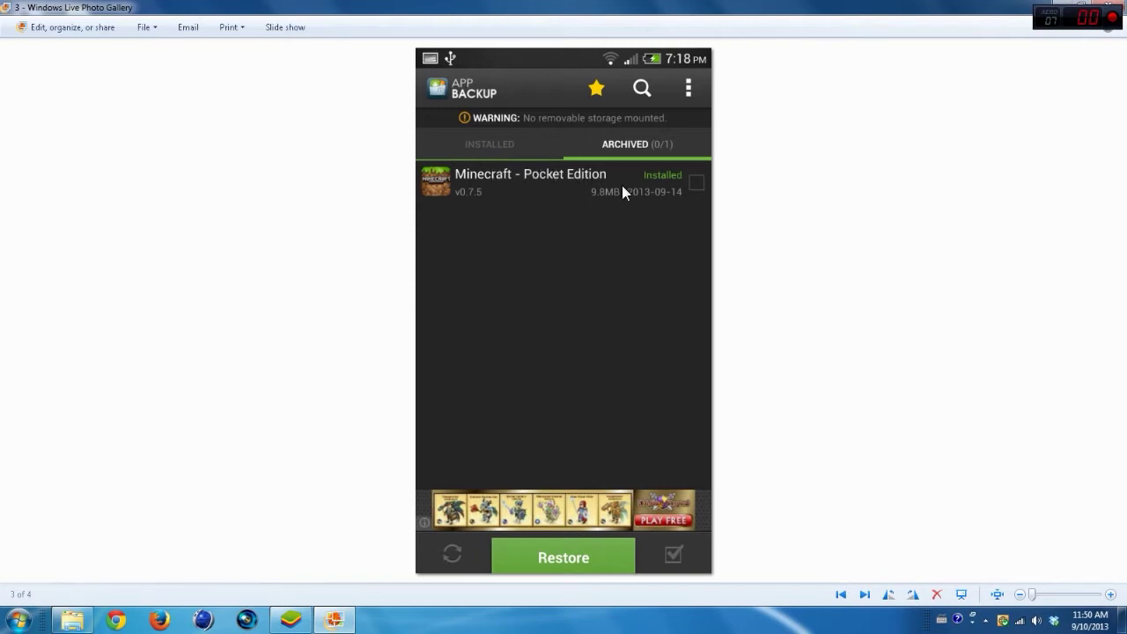
left_click(864, 595)
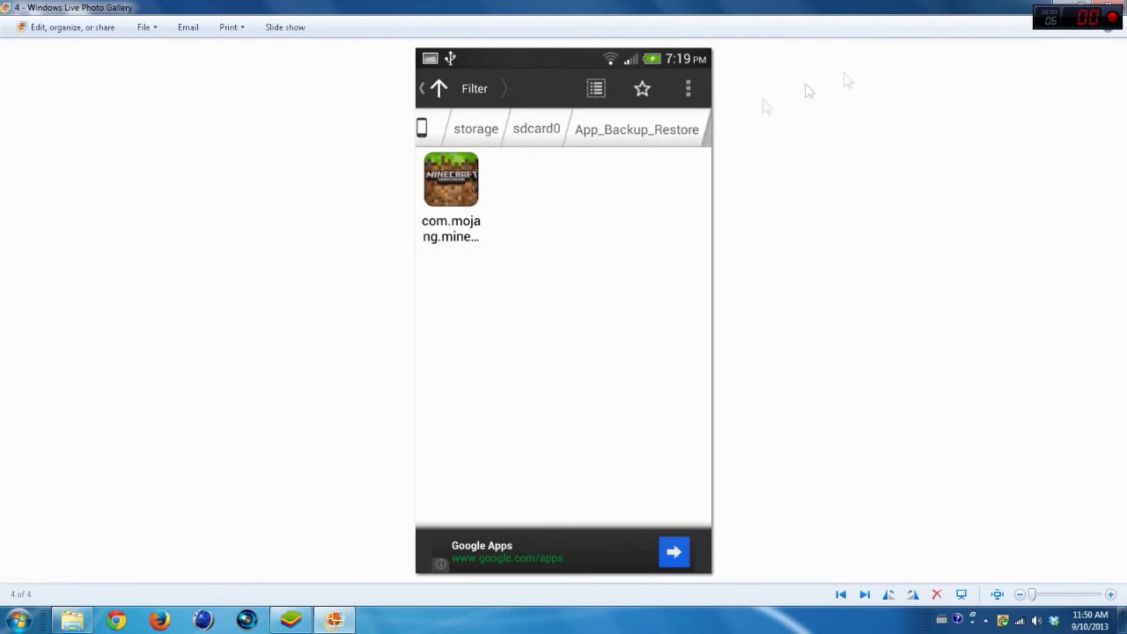
left_click(1111, 7)
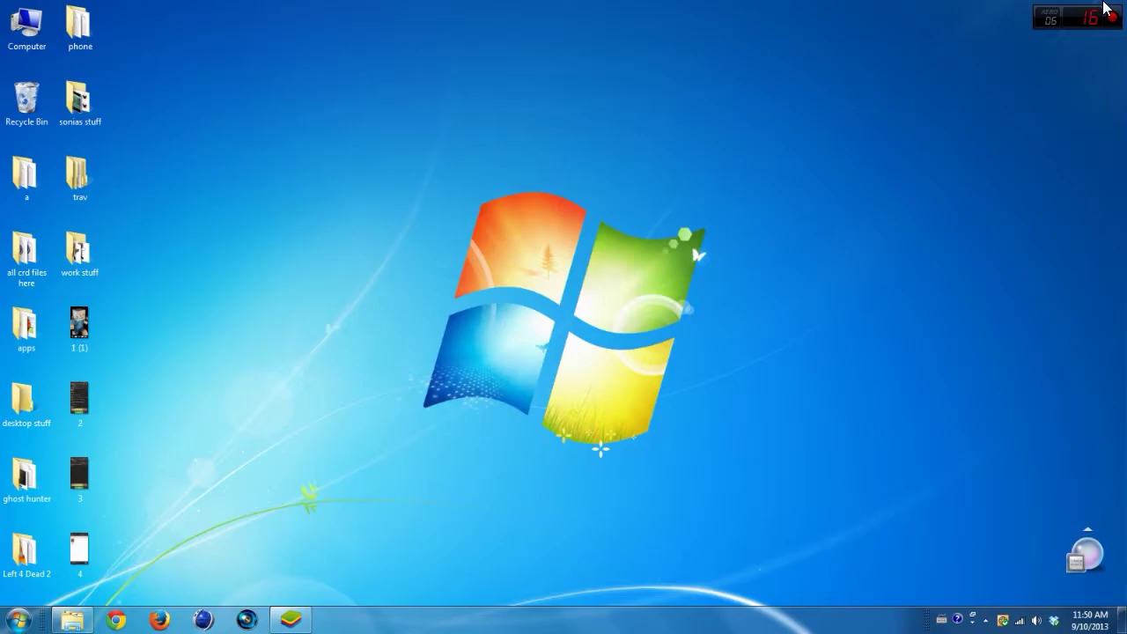
Step: Bring the Minecraft folder and BlueStacks forward, browse Games, Fashion, Photos, Music, Social, then return to My Apps
left_click(76, 622)
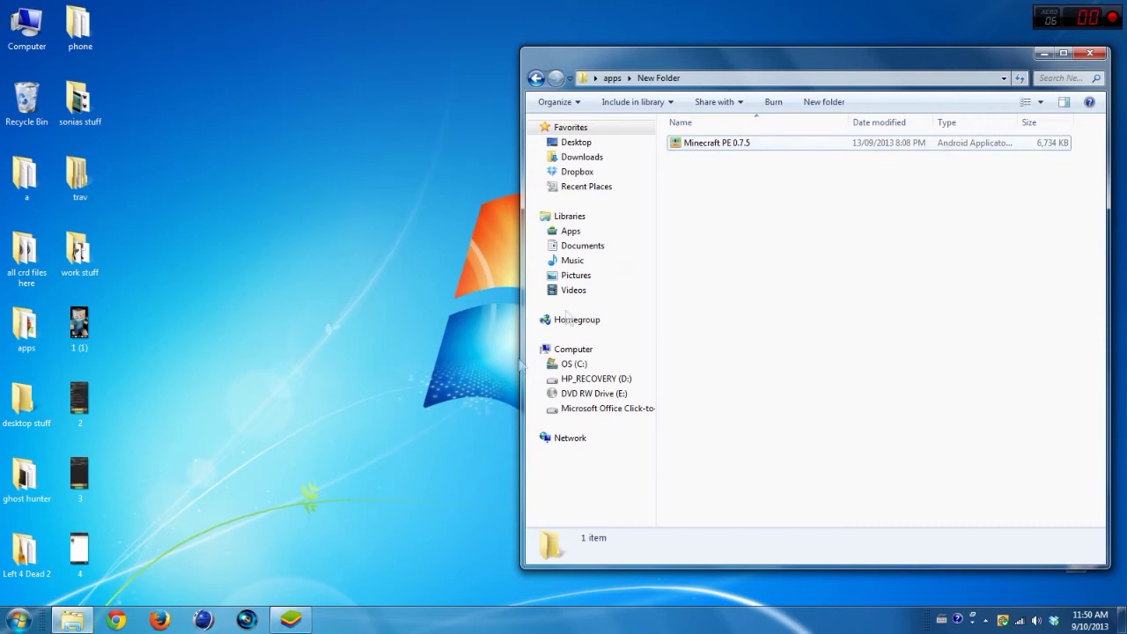
left_click(298, 622)
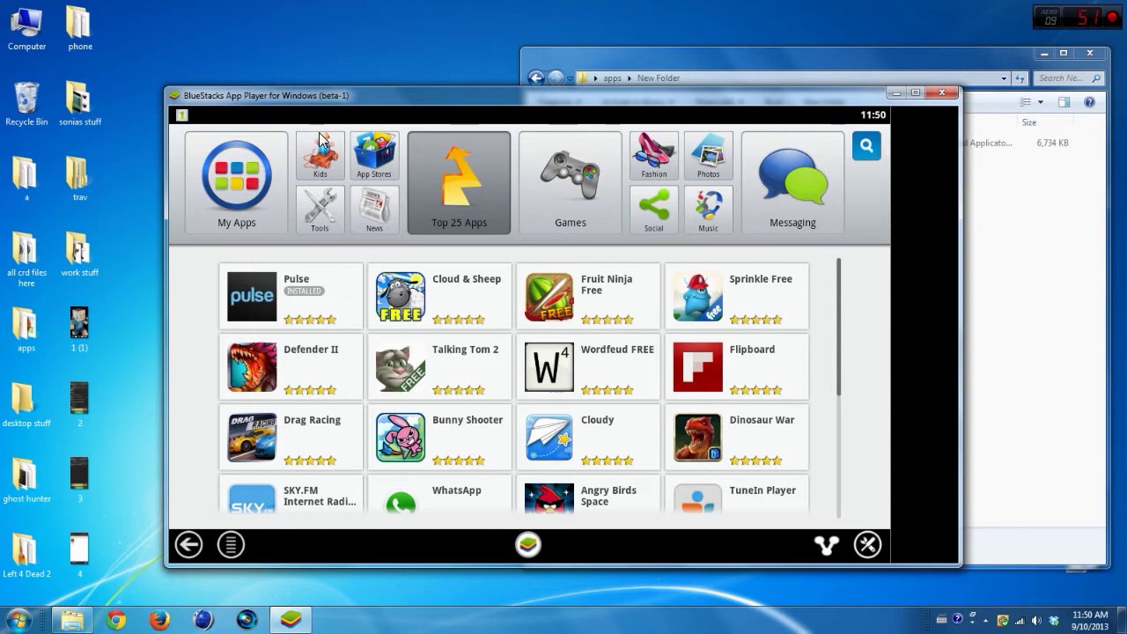
left_click(238, 176)
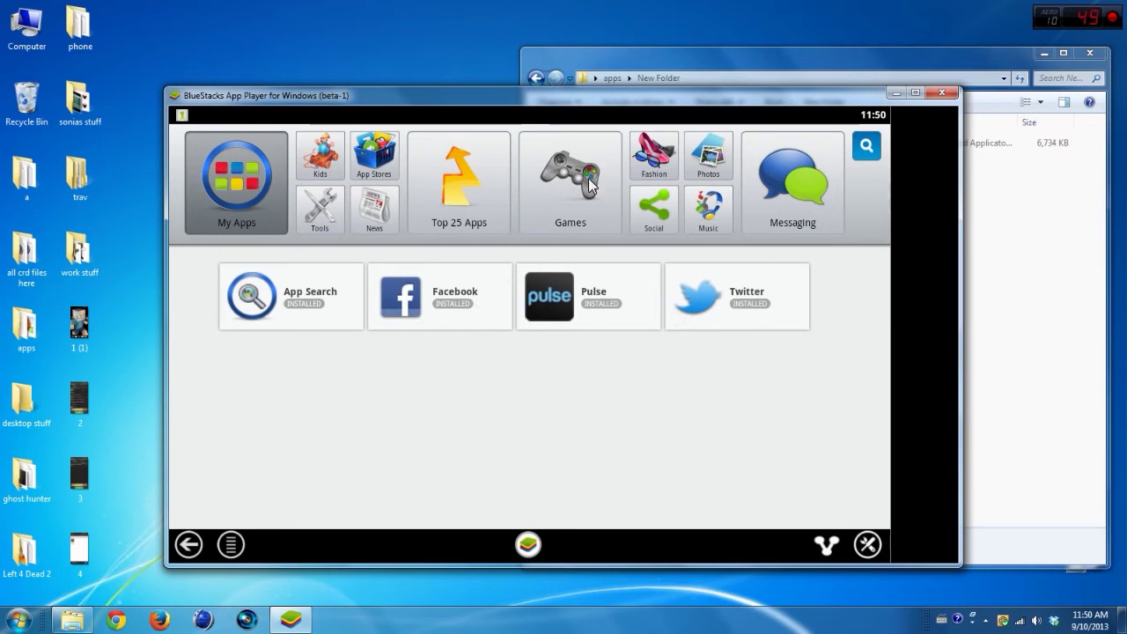
left_click(585, 185)
left_click(667, 153)
left_click(712, 158)
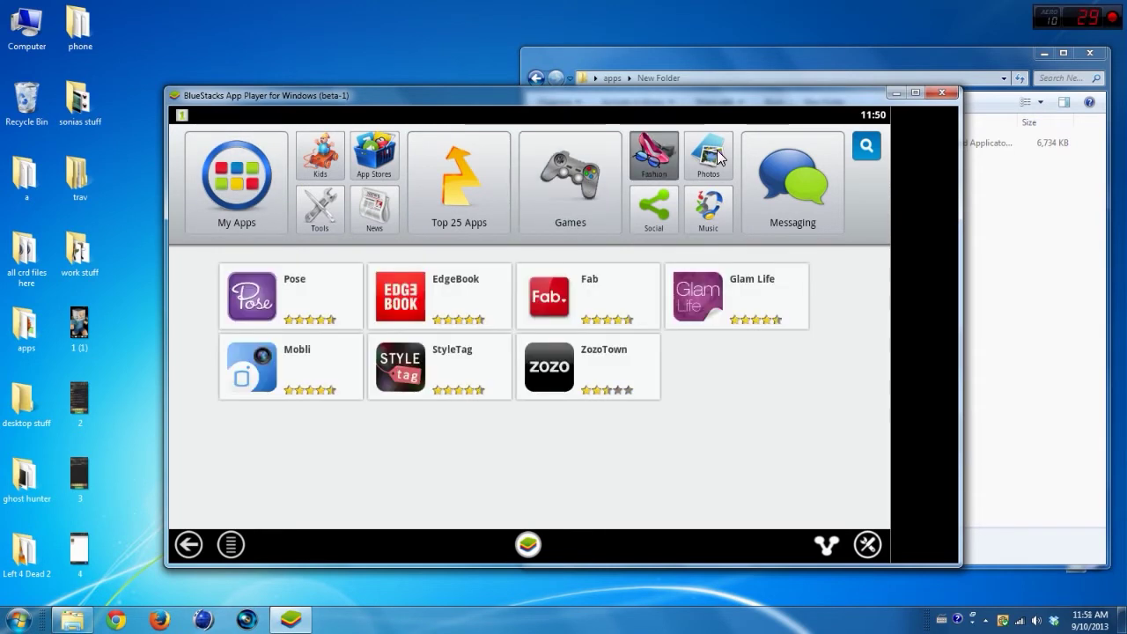
left_click(716, 202)
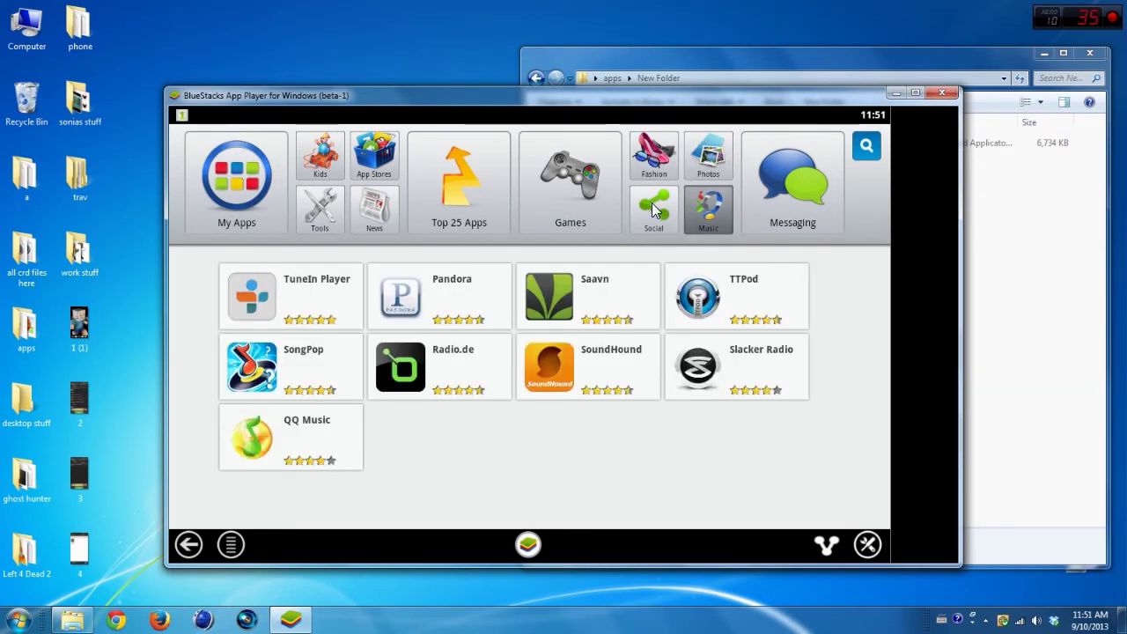
left_click(652, 202)
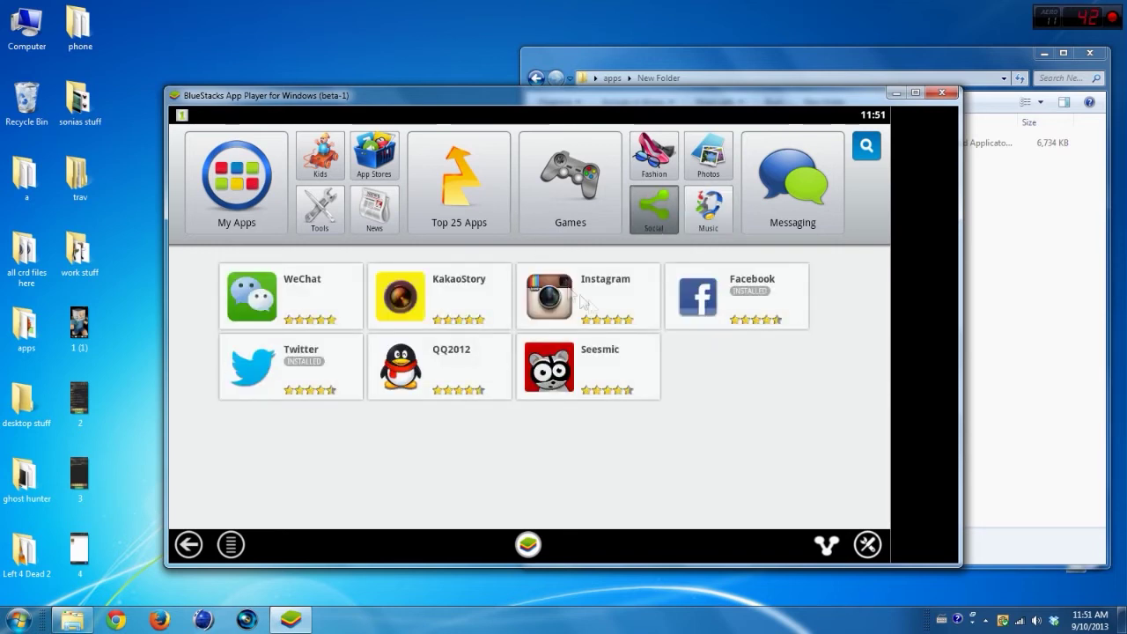
left_click(257, 177)
Step: Arrange the BlueStacks and Minecraft folder windows side by side
left_click_drag(650, 87, 512, 120)
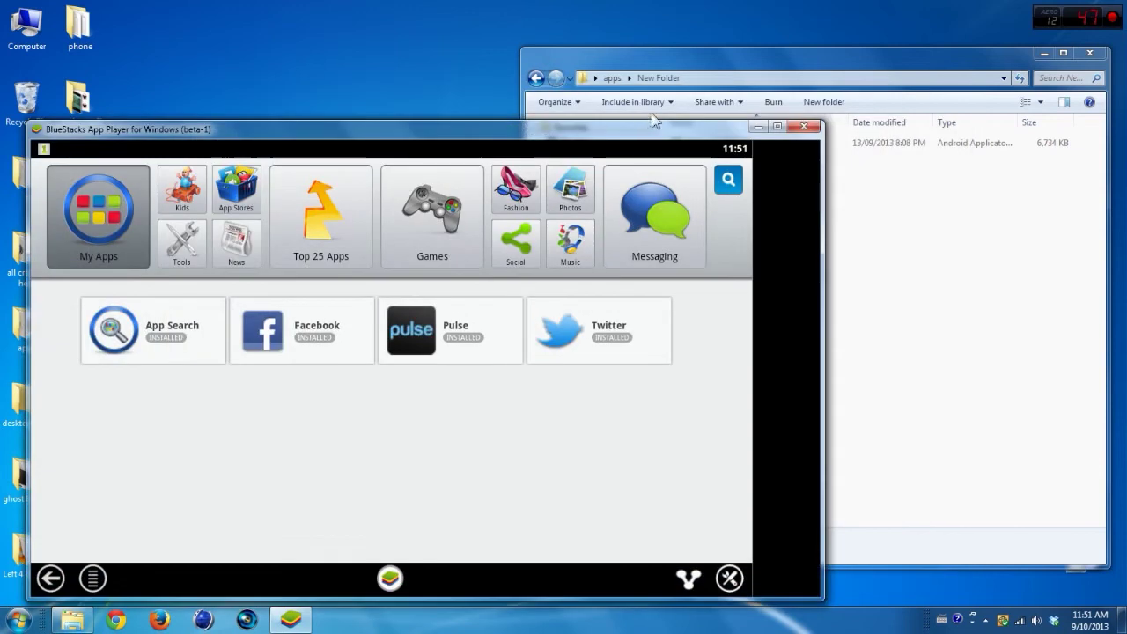
left_click(699, 71)
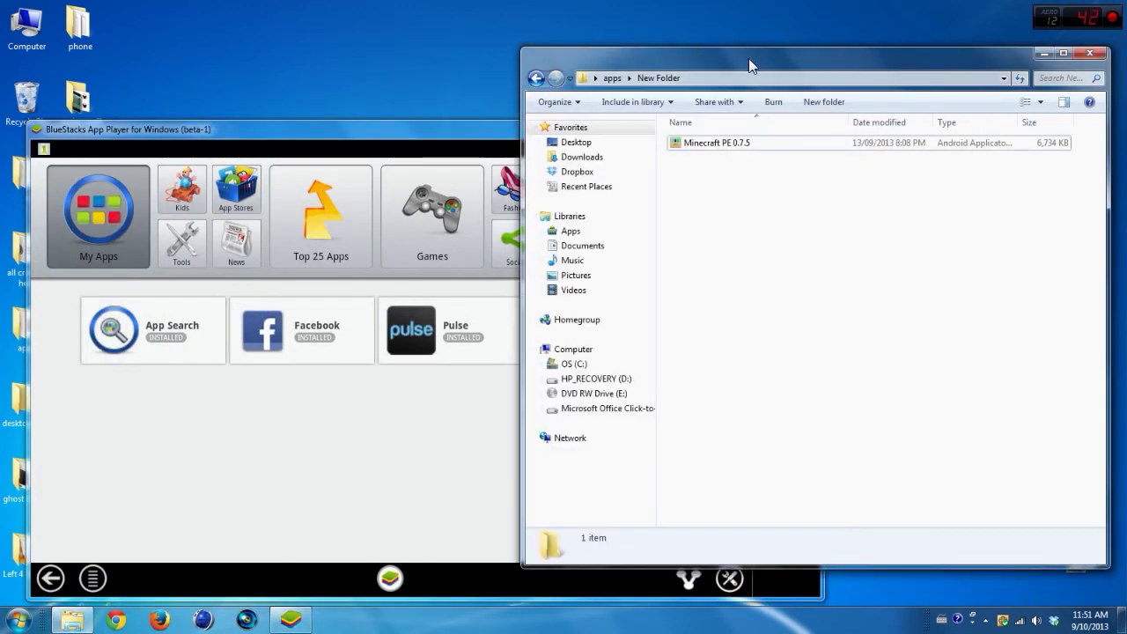
left_click_drag(750, 60, 754, 18)
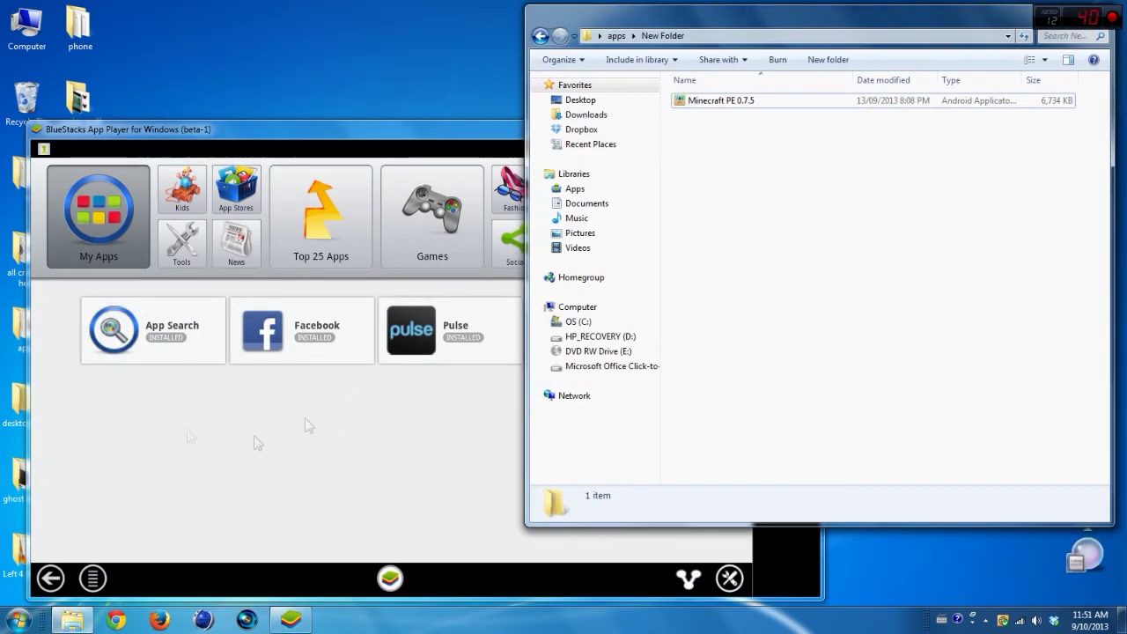
Step: Install Minecraft PE 0.7.5 via BlueStacks Apk Handler and close the folder window
left_click(731, 103)
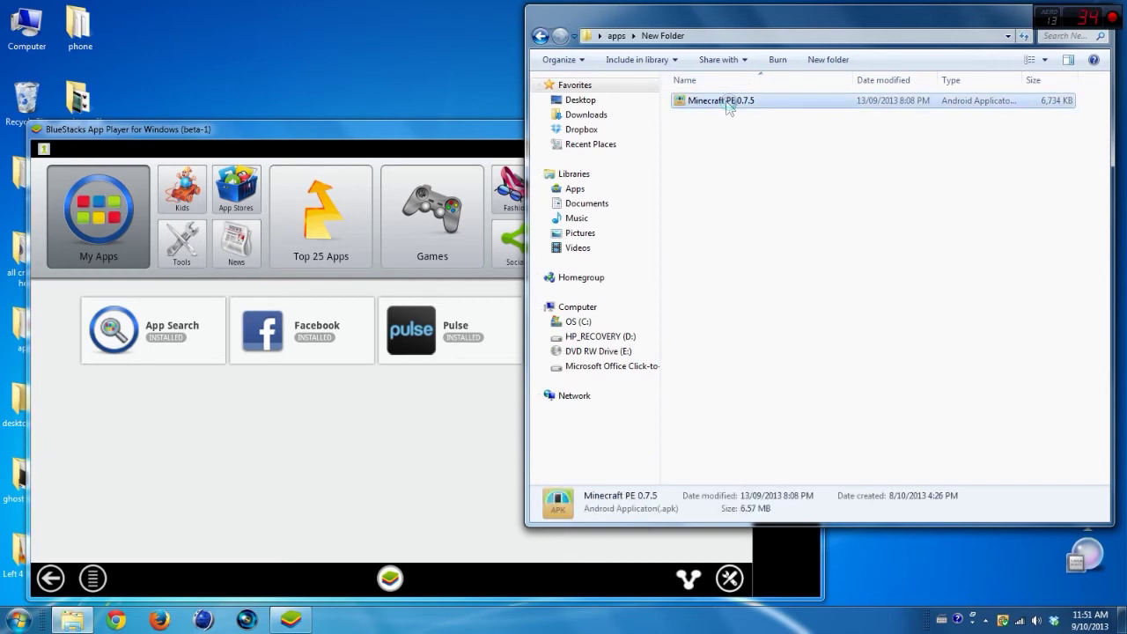
right_click(727, 102)
mouse_move(780, 141)
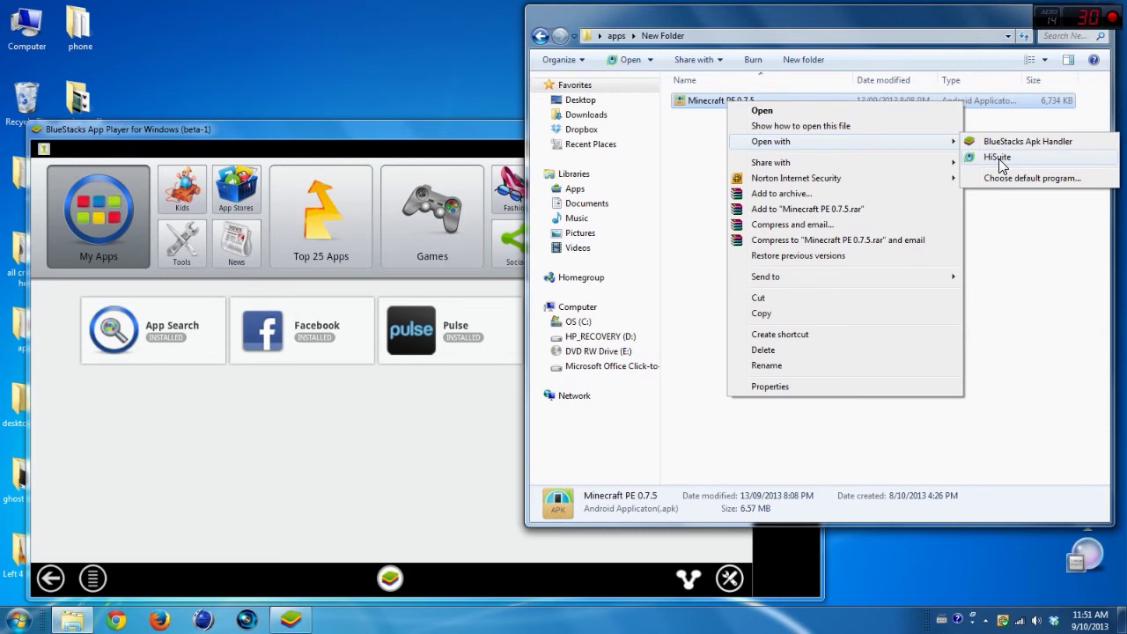
left_click(1060, 145)
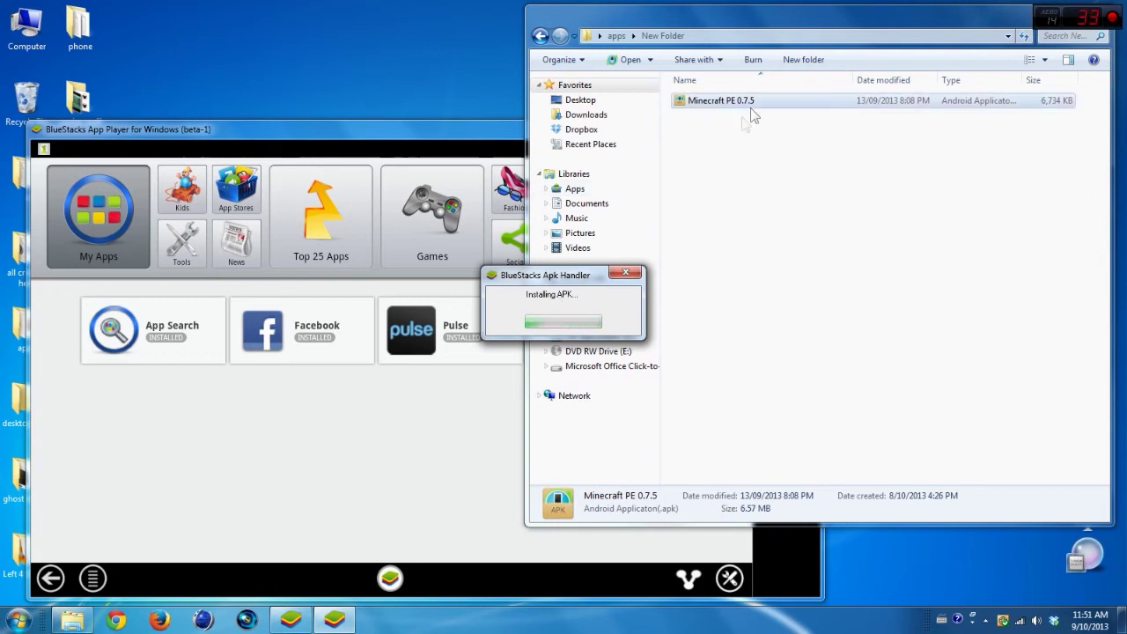
left_click(1095, 13)
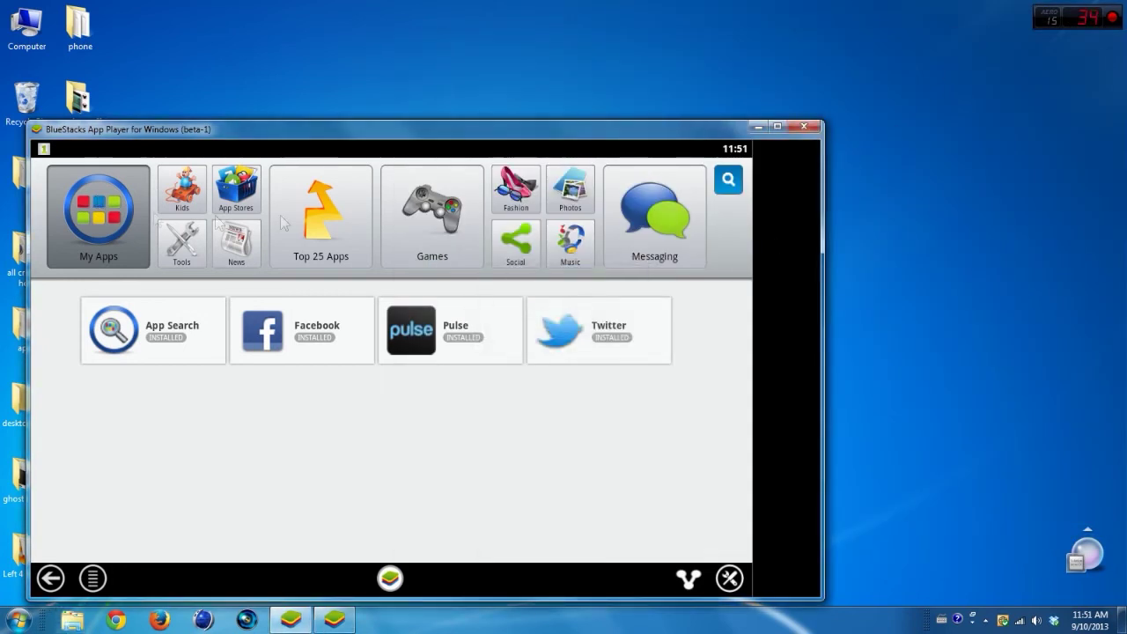
Step: Check Top 25 Apps and Games, then launch Minecraft PE from My Apps and go back home
left_click(340, 199)
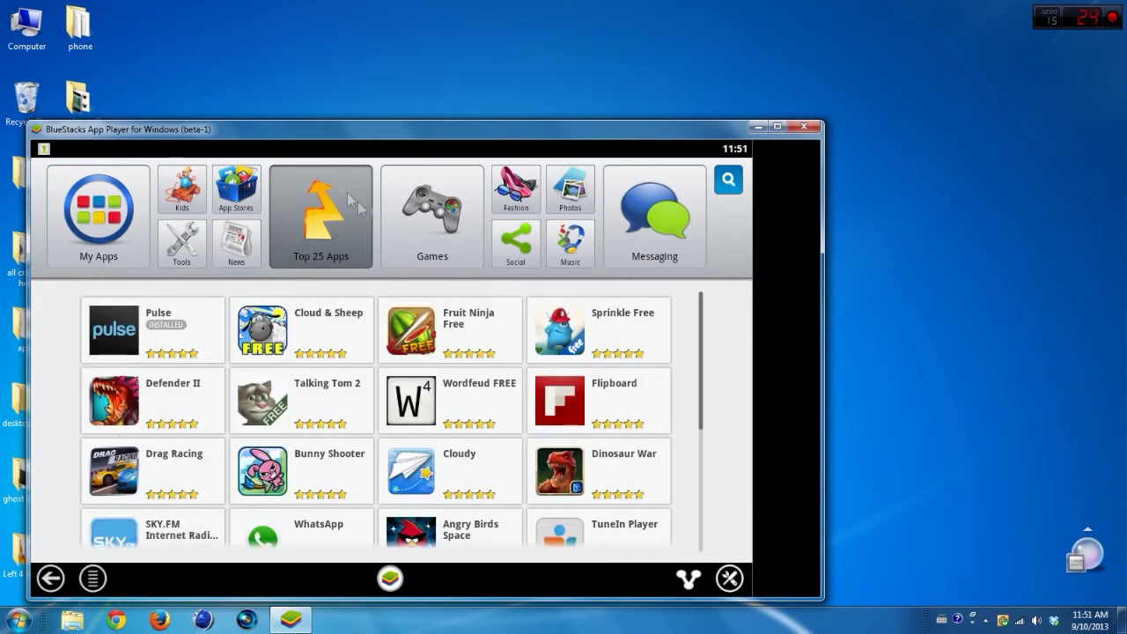
left_click(424, 202)
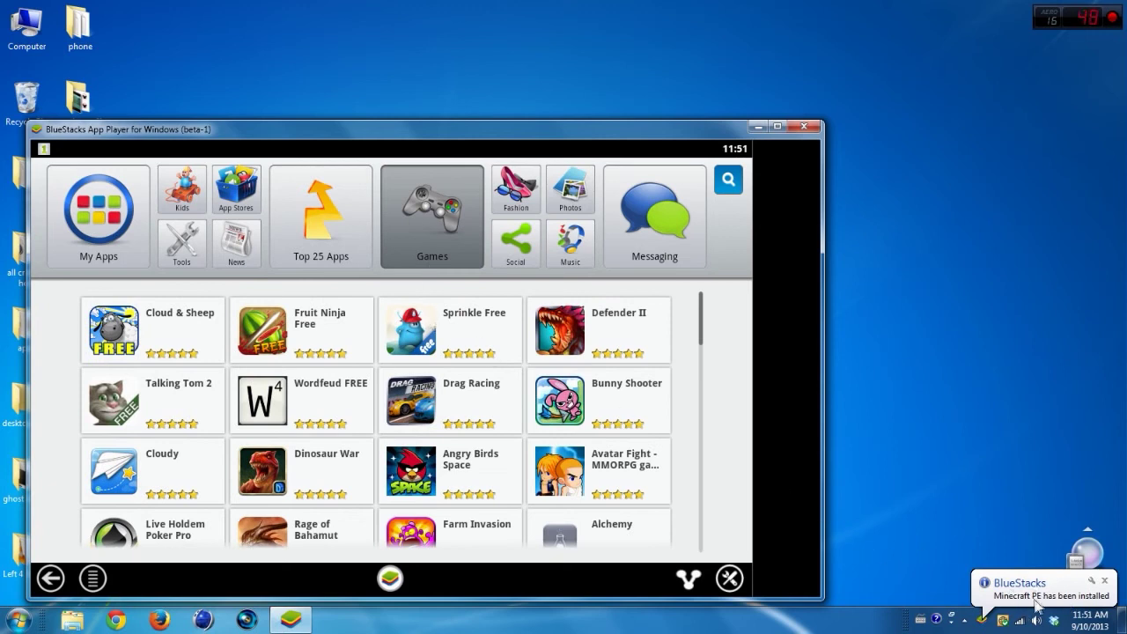
left_click(107, 220)
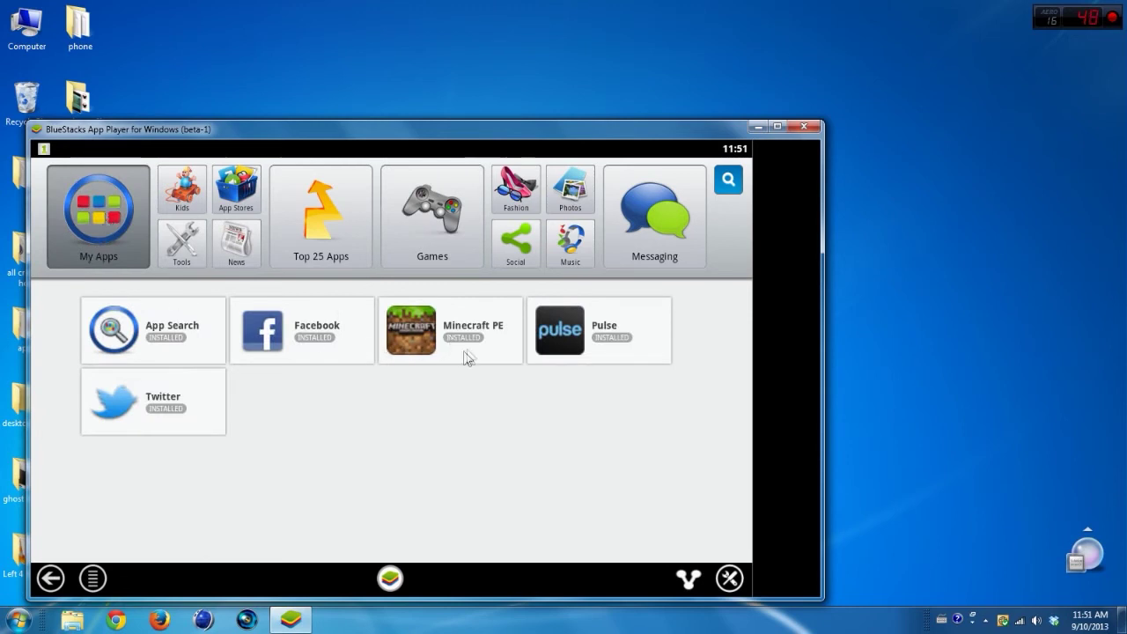
mouse_move(430, 137)
left_mouse_down()
mouse_move(517, 96)
mouse_move(515, 73)
left_mouse_up()
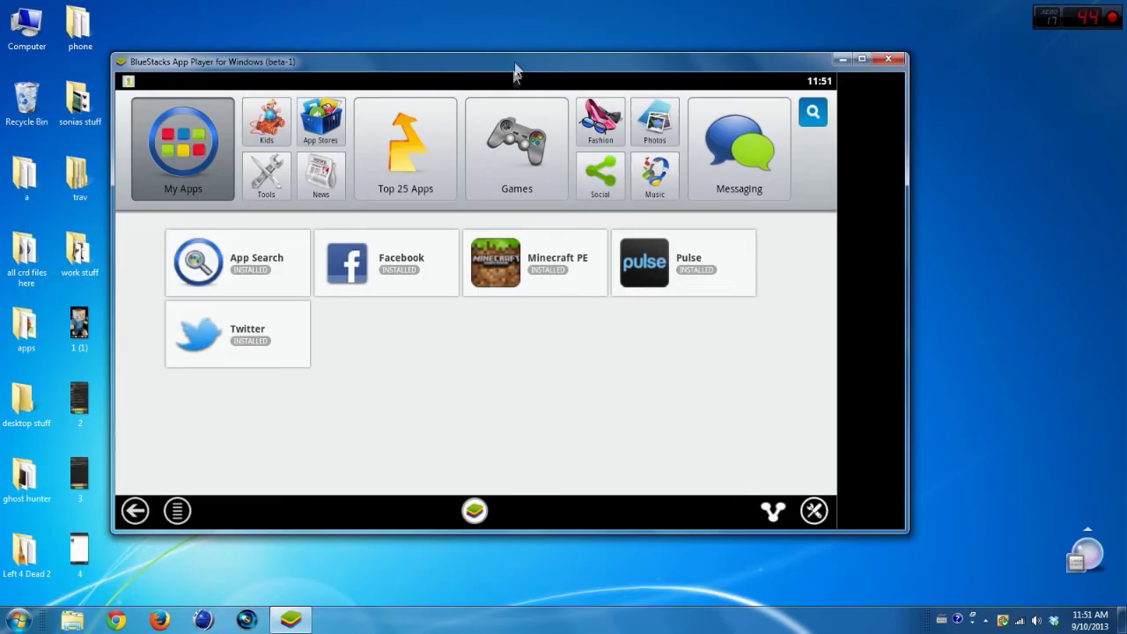
left_click(544, 278)
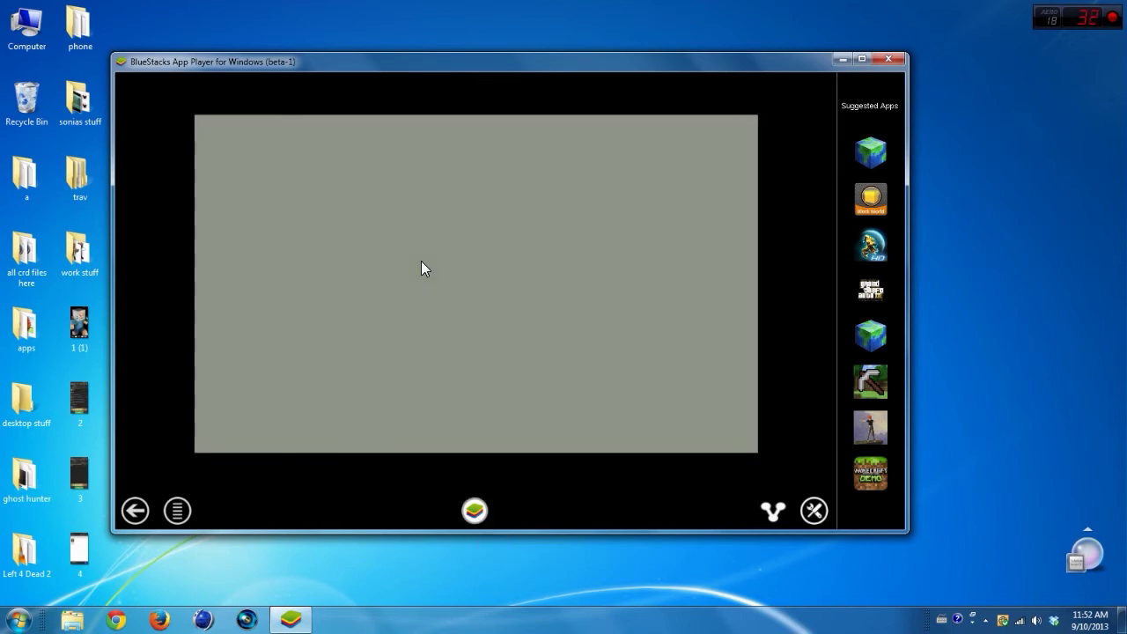
left_click(475, 510)
Step: Relaunch Minecraft PE and switch Third person view on in Game options
left_click(532, 280)
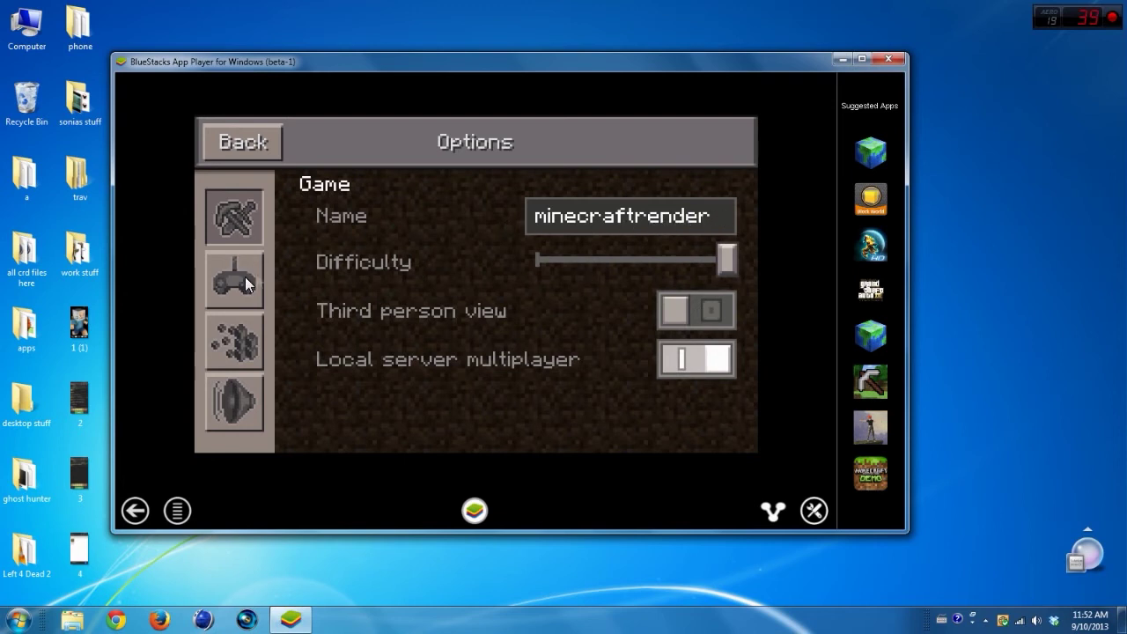
left_click(671, 315)
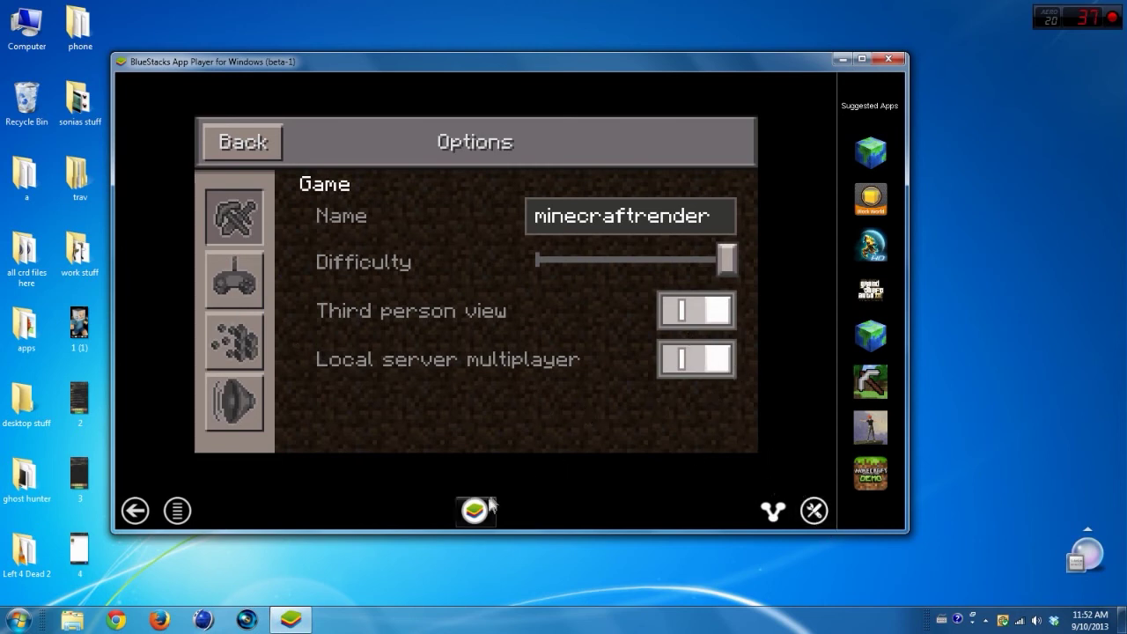
Step: Return to the main menu, glance at Realms, then load the minecraftrender world
left_click(135, 511)
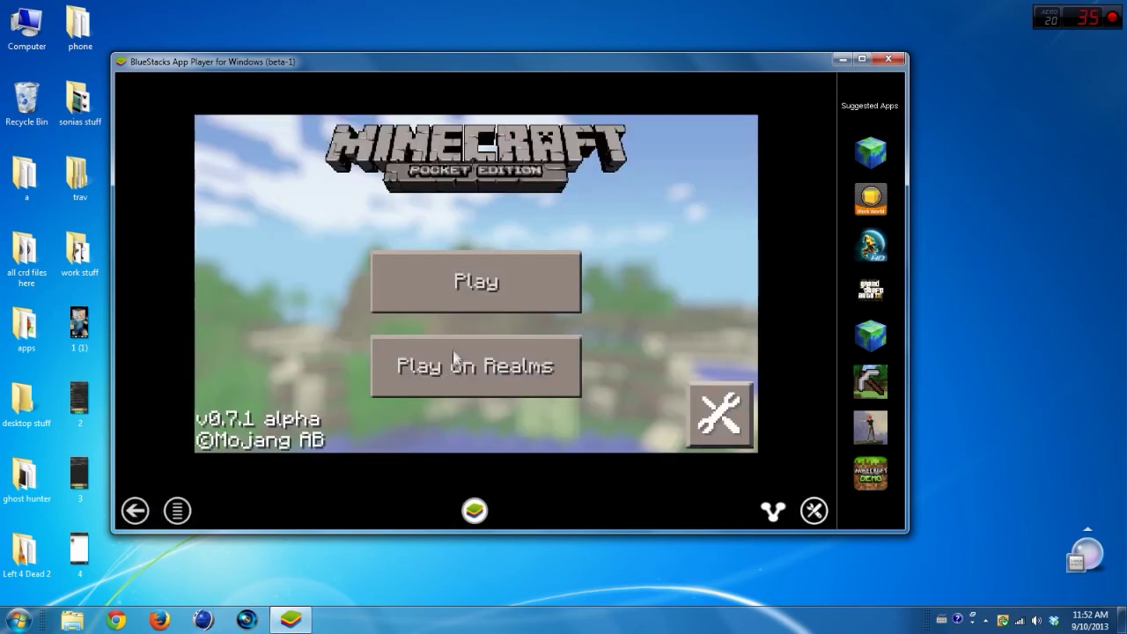
left_click(454, 356)
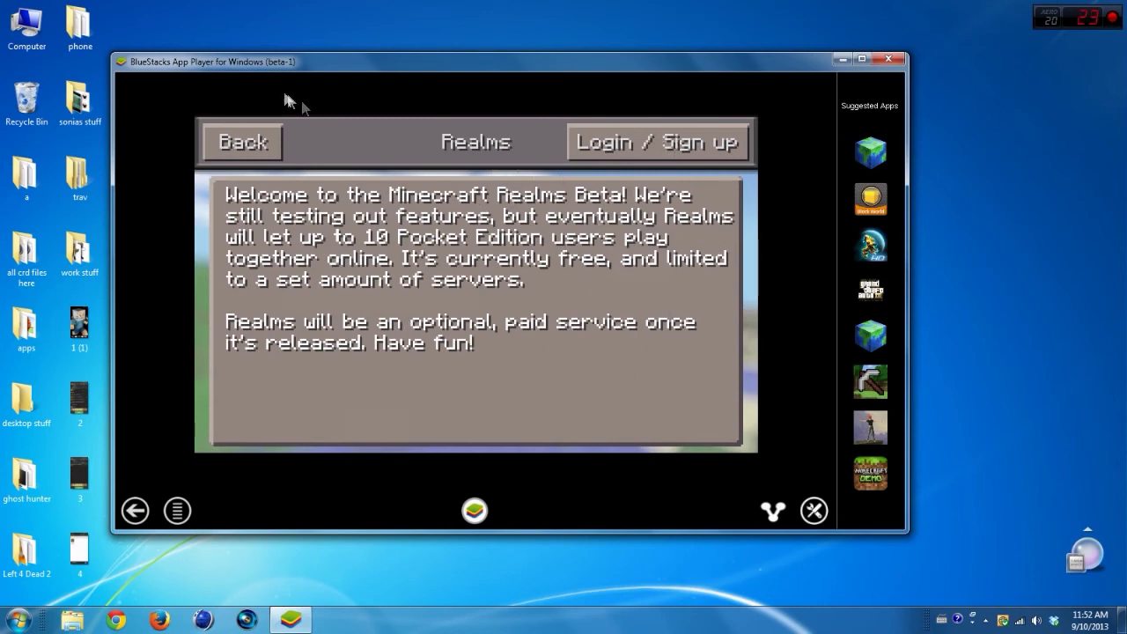
left_click(255, 139)
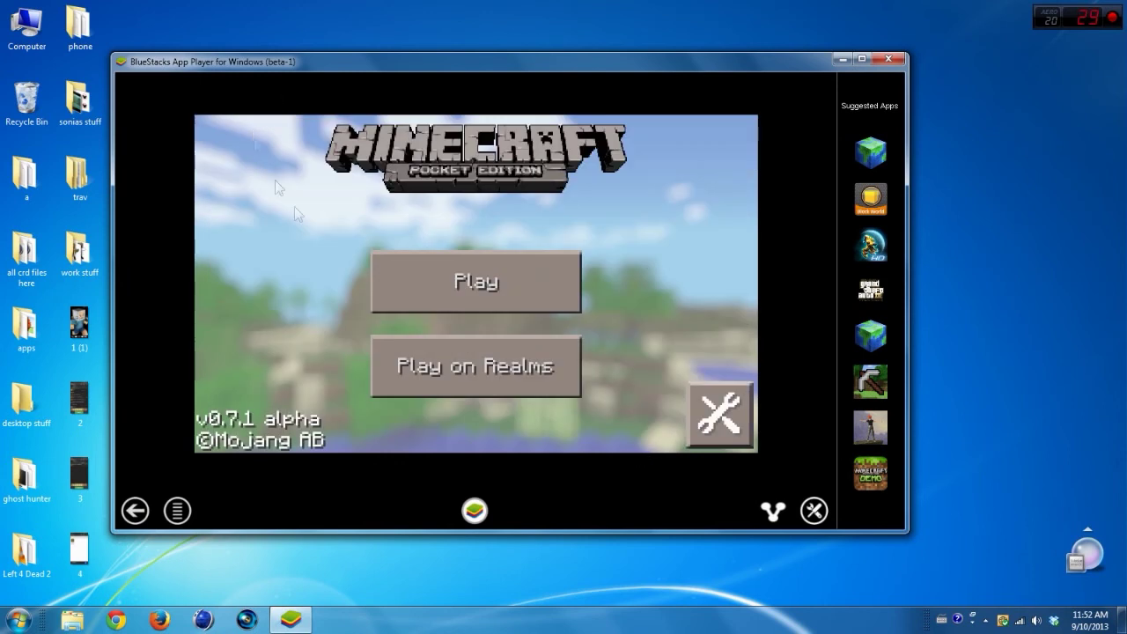
left_click(493, 282)
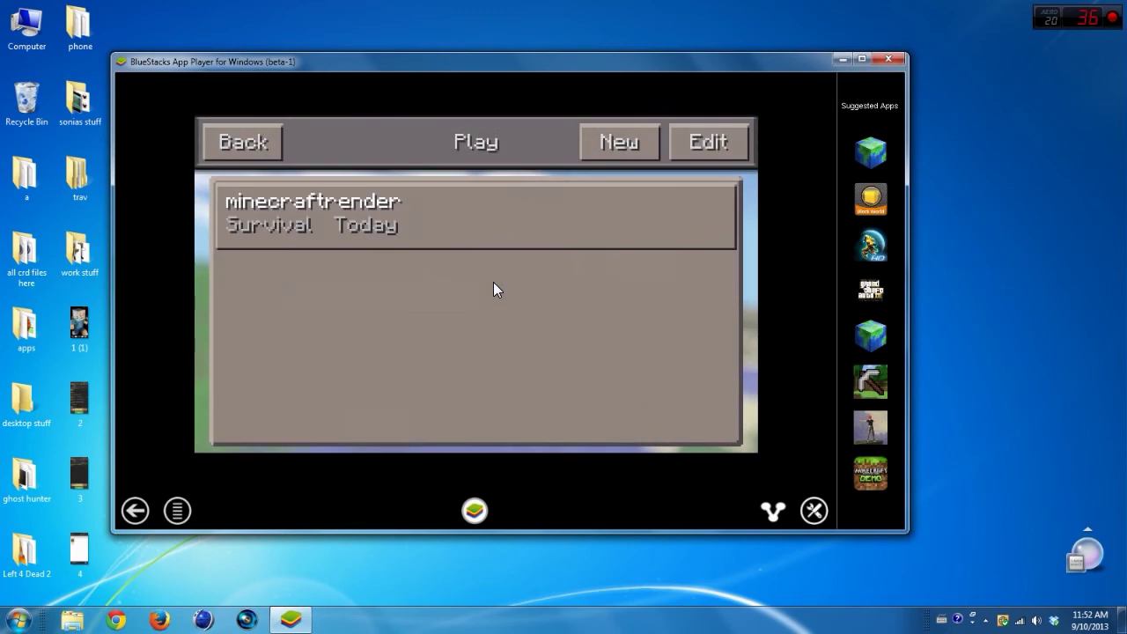
left_click(389, 216)
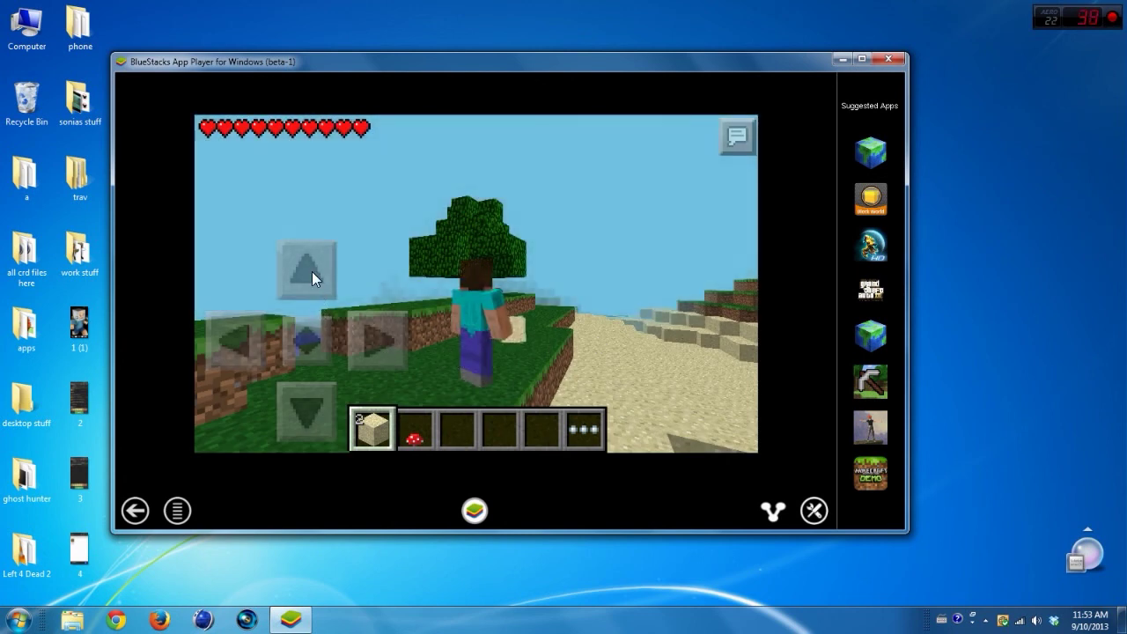
Step: Walk the character forward and turn the camera toward the water
left_click(312, 273)
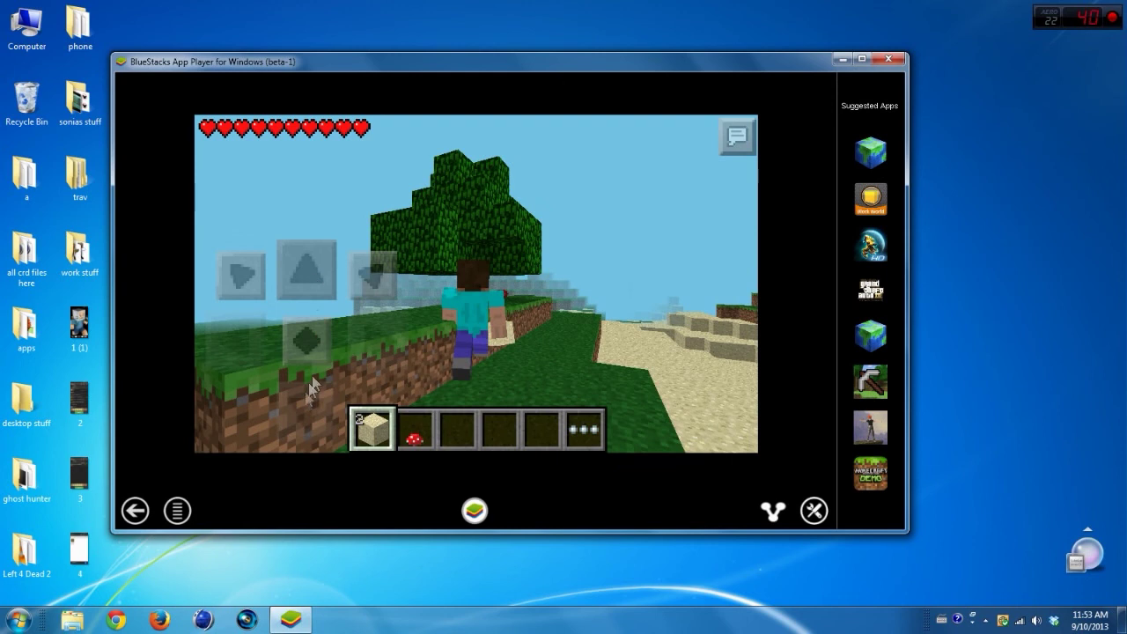
left_click_drag(310, 382, 310, 400)
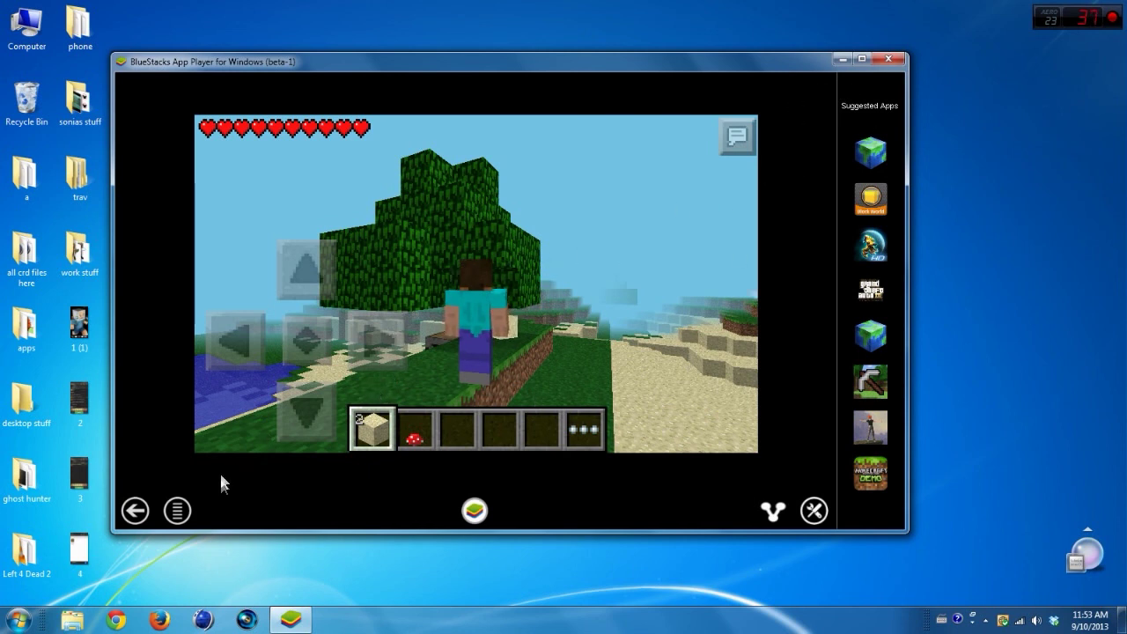
Step: Pause the game, quit to the title screen and return to BlueStacks My Apps
left_click(177, 511)
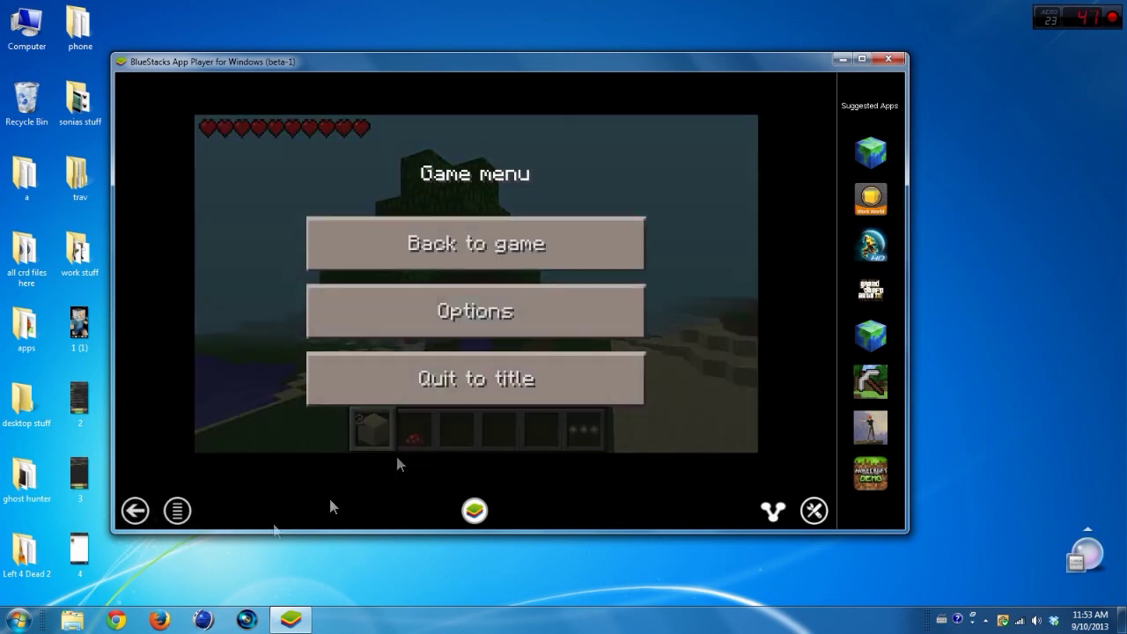
left_click(453, 383)
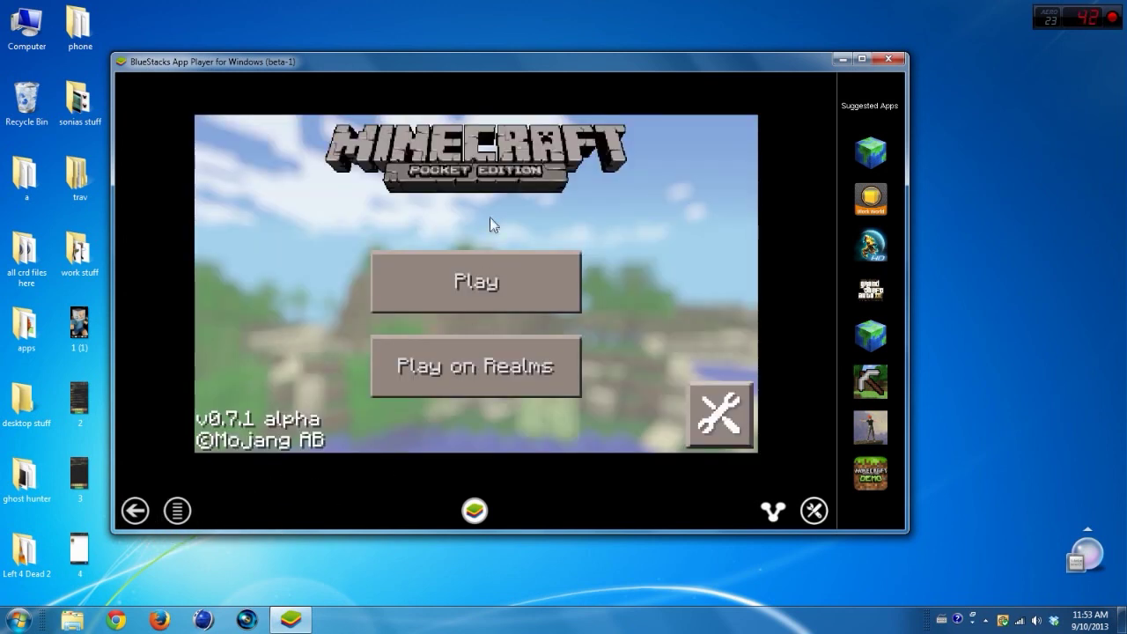
left_click(474, 510)
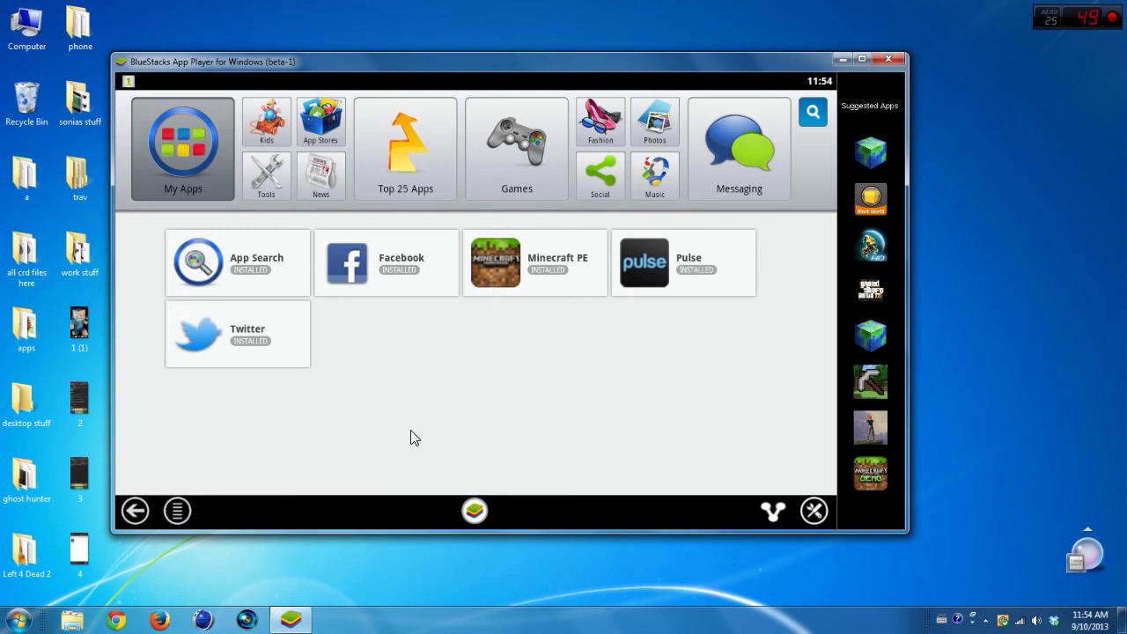
mouse_move(299, 622)
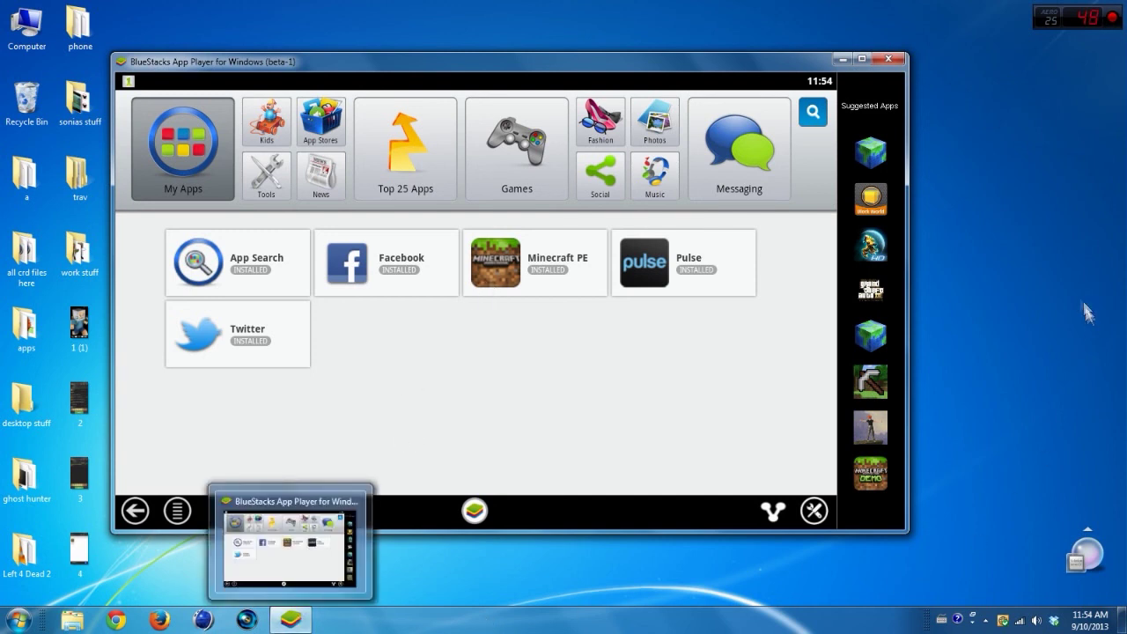